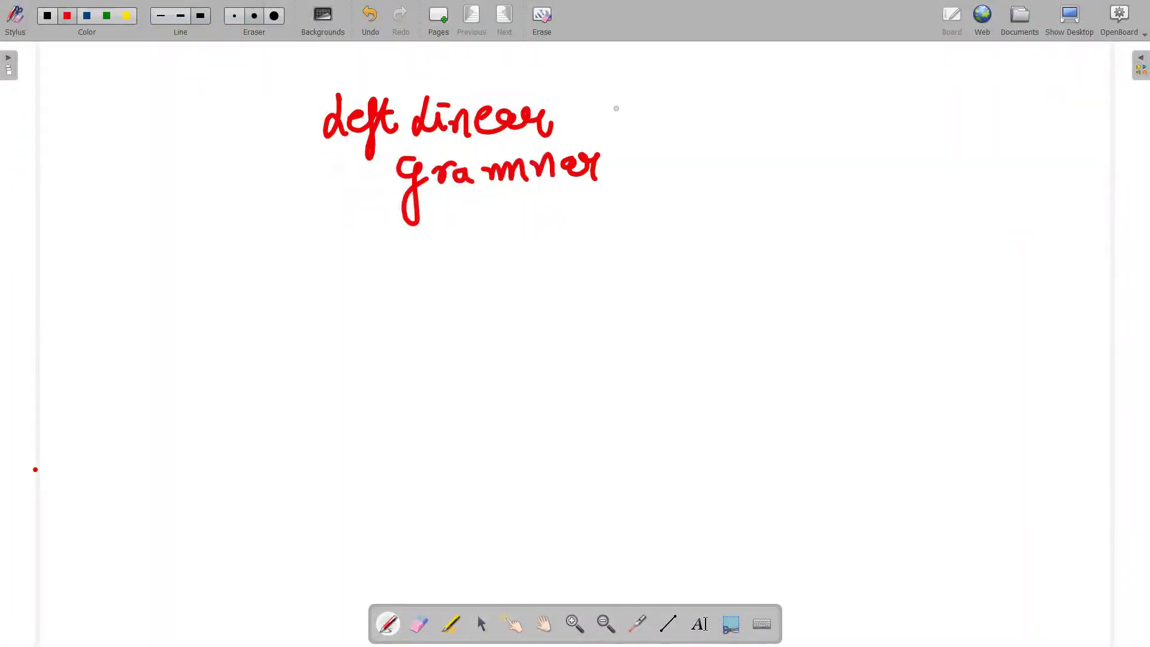
Step: Handwrite red headings 'Left linear grammar' and 'Right linear Grammar' separated by a vertical line
left_click_drag(624, 91, 640, 483)
mouse_move(670, 86)
left_mouse_down()
mouse_move(673, 131)
mouse_move(705, 122)
mouse_move(727, 144)
mouse_move(763, 90)
mouse_move(836, 121)
mouse_move(943, 113)
mouse_move(970, 154)
left_mouse_up()
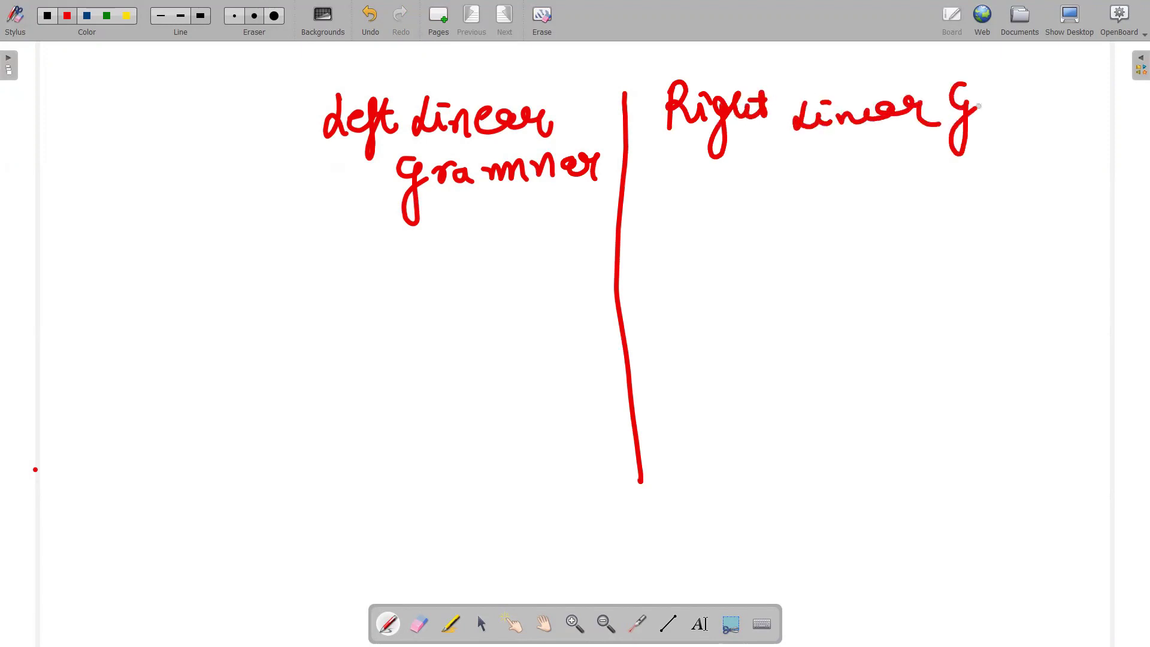
left_click_drag(976, 107, 1102, 107)
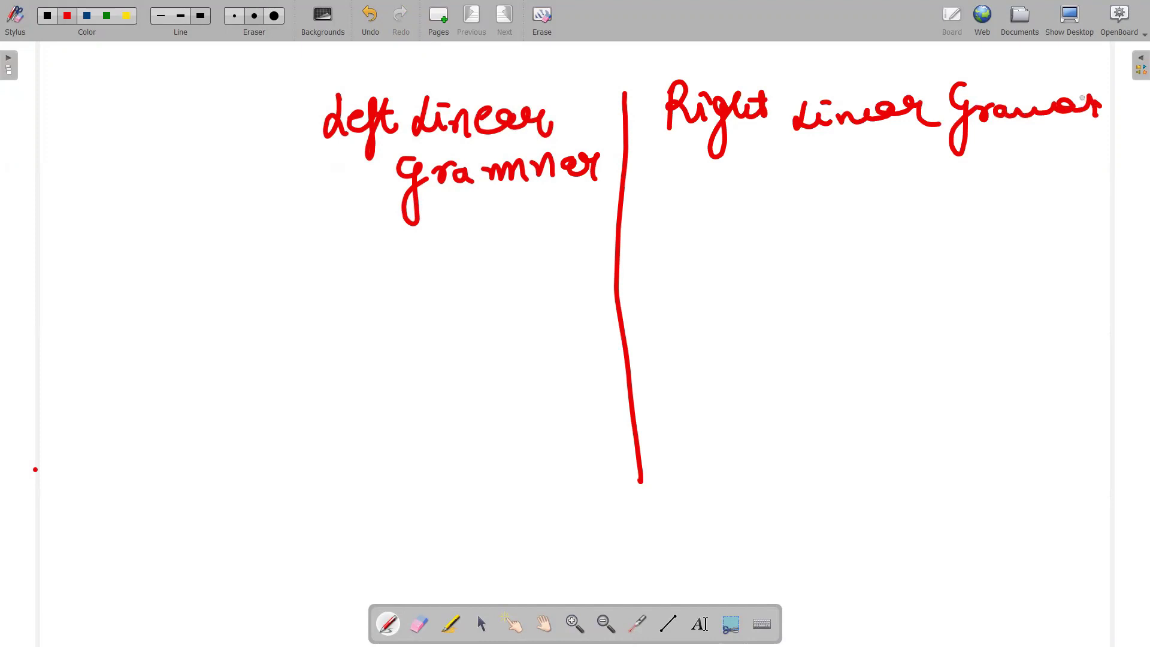
Step: In blue, write '→ Regular' in the left column and underline it
left_click(86, 16)
mouse_move(123, 248)
left_mouse_down()
mouse_move(159, 248)
mouse_move(149, 274)
left_mouse_up()
mouse_move(234, 270)
left_mouse_down()
mouse_move(250, 236)
mouse_move(275, 248)
mouse_move(296, 297)
left_mouse_up()
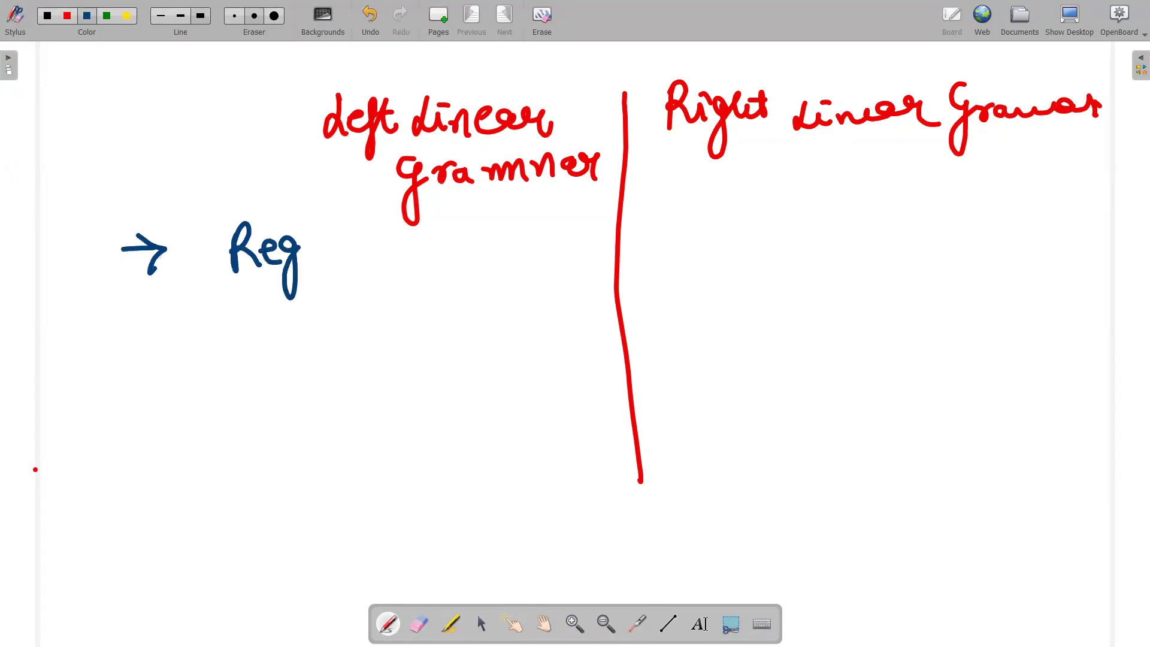
mouse_move(299, 251)
left_mouse_down()
mouse_move(333, 261)
mouse_move(412, 241)
left_mouse_up()
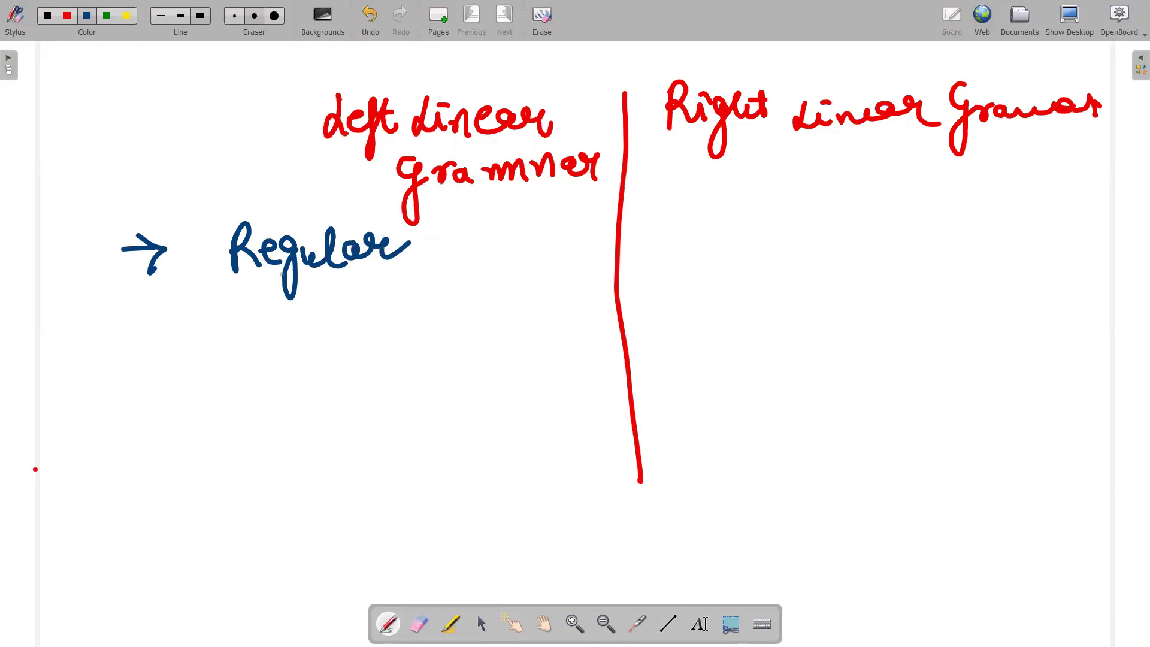
left_click_drag(236, 284, 410, 277)
Step: Write 'Regular' in the right column
mouse_move(711, 209)
left_mouse_down()
mouse_move(715, 248)
mouse_move(763, 230)
left_mouse_up()
mouse_move(764, 224)
left_mouse_down()
mouse_move(791, 270)
mouse_move(792, 244)
left_mouse_up()
mouse_move(790, 234)
left_mouse_down()
mouse_move(829, 225)
mouse_move(829, 240)
left_mouse_up()
left_click_drag(836, 232, 866, 227)
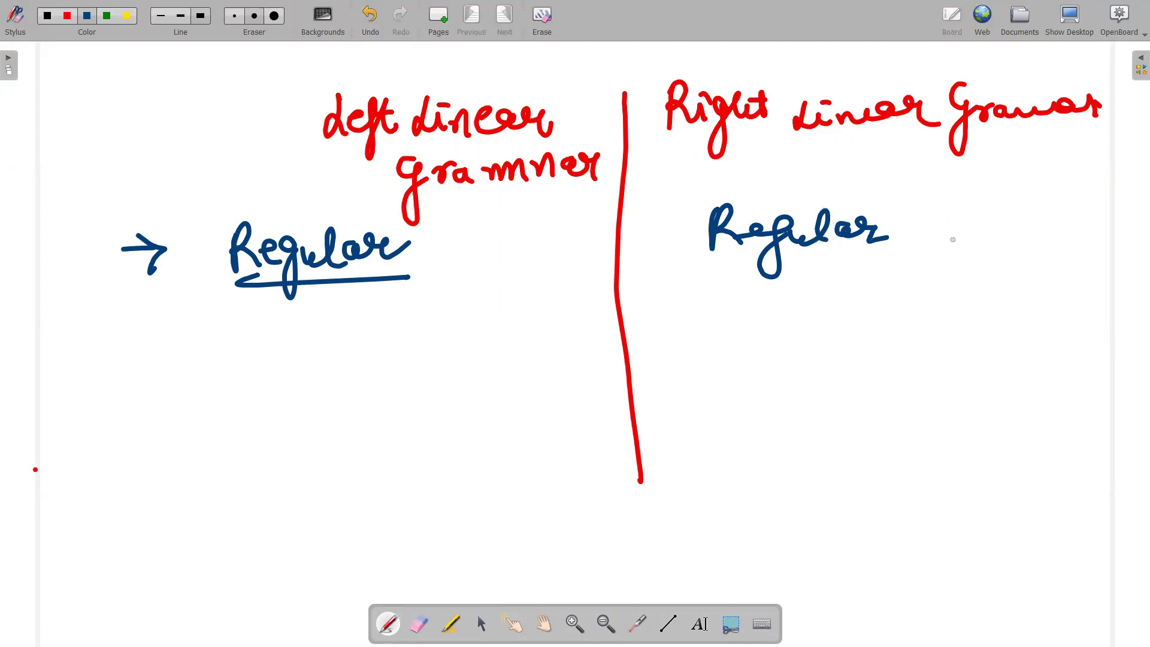
Step: Start a second left-column point with an arrow and 'NT→'
mouse_move(116, 352)
left_mouse_down()
mouse_move(145, 353)
mouse_move(135, 377)
left_mouse_up()
mouse_move(189, 346)
left_mouse_down()
mouse_move(191, 372)
mouse_move(218, 334)
left_mouse_up()
mouse_move(216, 340)
left_mouse_down()
mouse_move(245, 338)
mouse_move(238, 378)
mouse_move(286, 356)
left_mouse_up()
mouse_move(272, 344)
left_mouse_down()
mouse_move(276, 379)
mouse_move(294, 373)
mouse_move(314, 336)
left_mouse_up()
Step: Complete the left production as NT→NT T|T
mouse_move(317, 340)
left_mouse_down()
mouse_move(347, 338)
mouse_move(339, 378)
left_mouse_up()
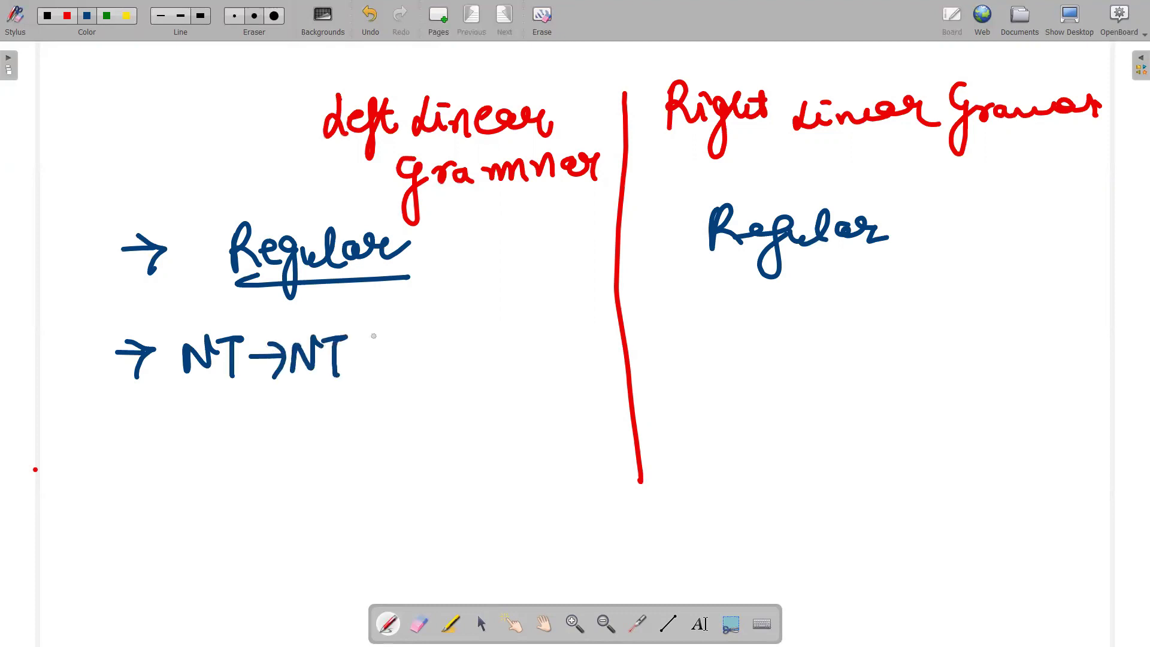
left_click_drag(367, 338, 398, 334)
left_click_drag(381, 351, 384, 380)
left_click_drag(406, 316, 403, 405)
mouse_move(420, 329)
left_mouse_down()
mouse_move(457, 327)
mouse_move(438, 369)
left_mouse_up()
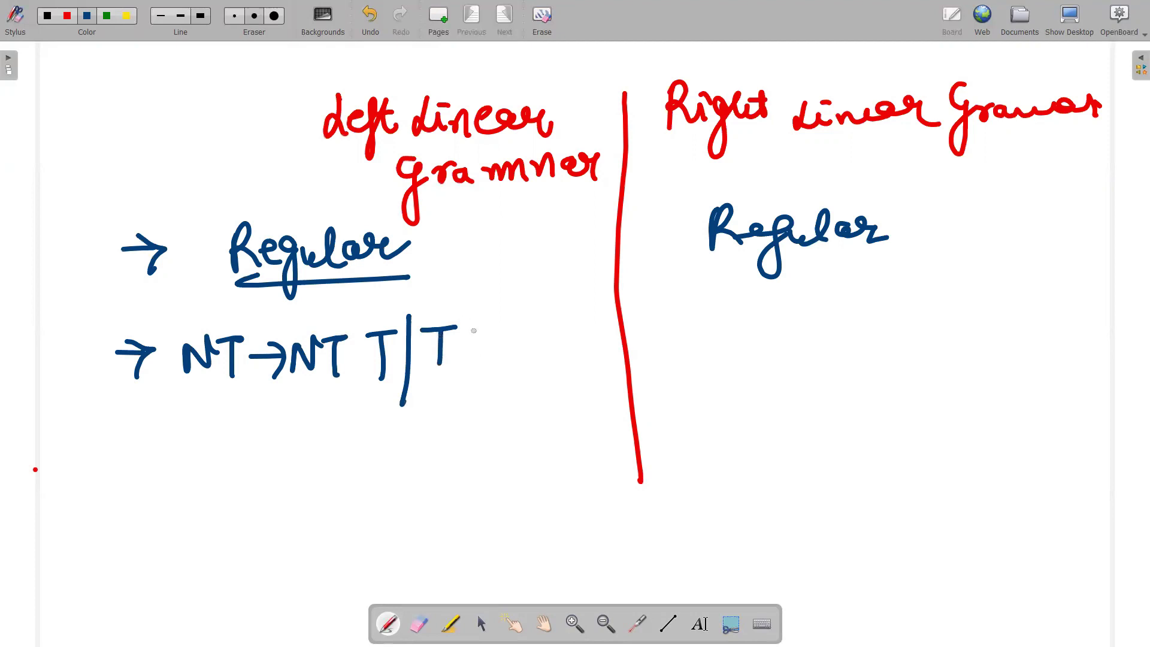
Step: Write the right production NT→T NT|T under 'Regular'
mouse_move(689, 327)
left_mouse_down()
mouse_move(690, 356)
mouse_move(715, 322)
left_mouse_up()
mouse_move(712, 315)
left_mouse_down()
mouse_move(752, 314)
mouse_move(742, 352)
left_mouse_up()
mouse_move(757, 335)
left_mouse_down()
mouse_move(784, 335)
mouse_move(769, 355)
mouse_move(831, 324)
left_mouse_up()
mouse_move(816, 329)
left_mouse_down()
mouse_move(817, 361)
mouse_move(877, 315)
mouse_move(915, 317)
left_mouse_up()
left_click_drag(901, 320, 901, 351)
left_click_drag(930, 303, 924, 369)
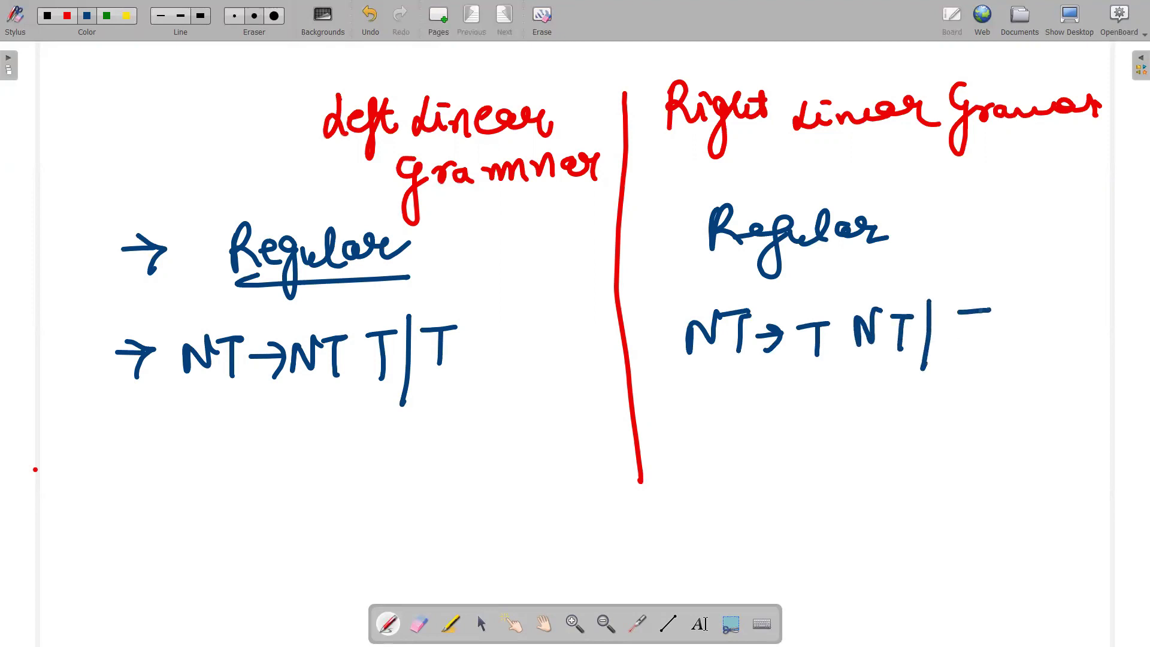
Step: Bracket the right-column NT and arrow it to an 'R-H.S' label
mouse_move(846, 356)
left_mouse_down()
mouse_move(903, 354)
mouse_move(895, 420)
left_mouse_up()
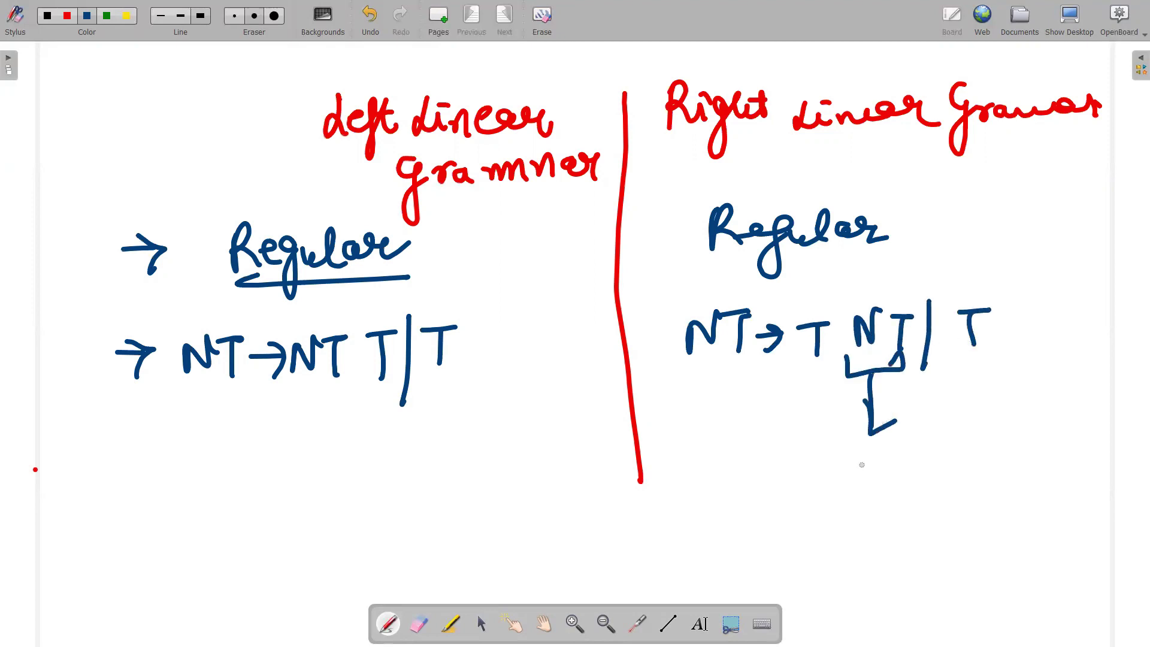
left_click_drag(860, 457, 891, 486)
mouse_move(888, 469)
left_mouse_down()
mouse_move(901, 468)
mouse_move(906, 488)
left_mouse_up()
mouse_move(922, 440)
left_mouse_down()
mouse_move(926, 494)
mouse_move(935, 467)
left_mouse_up()
left_click_drag(966, 444, 944, 484)
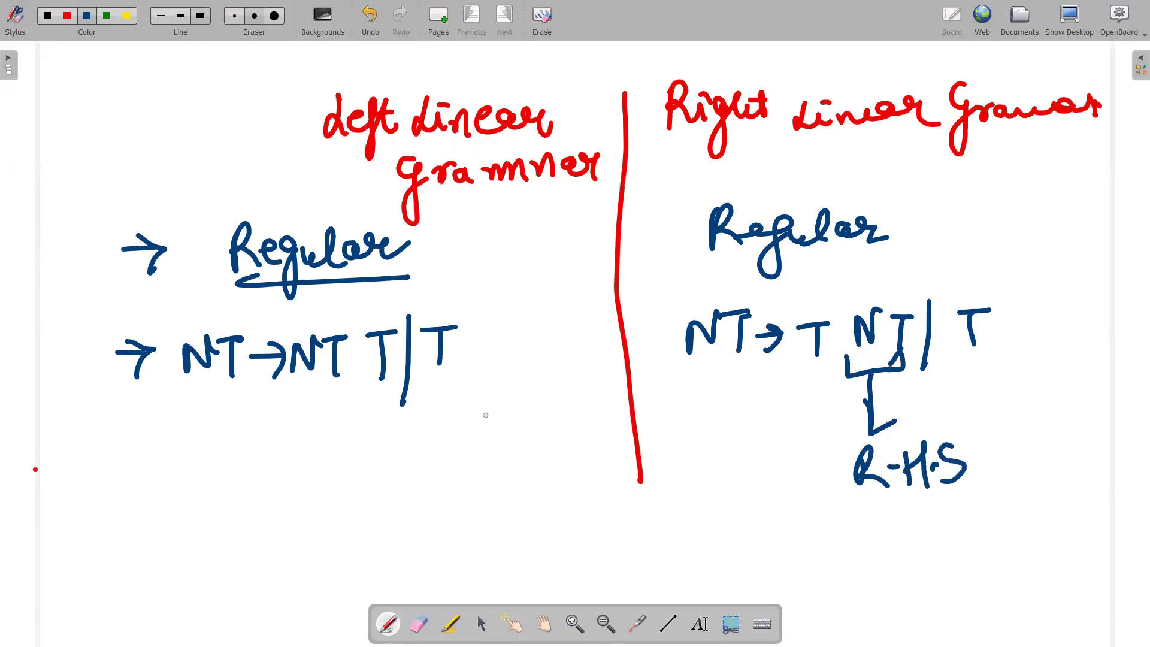
Step: Bracket the left-column NT and arrow it to an 'L-H.S' label
mouse_move(282, 381)
left_mouse_down()
mouse_move(346, 378)
mouse_move(287, 453)
mouse_move(302, 460)
left_mouse_up()
left_click_drag(225, 498, 223, 542)
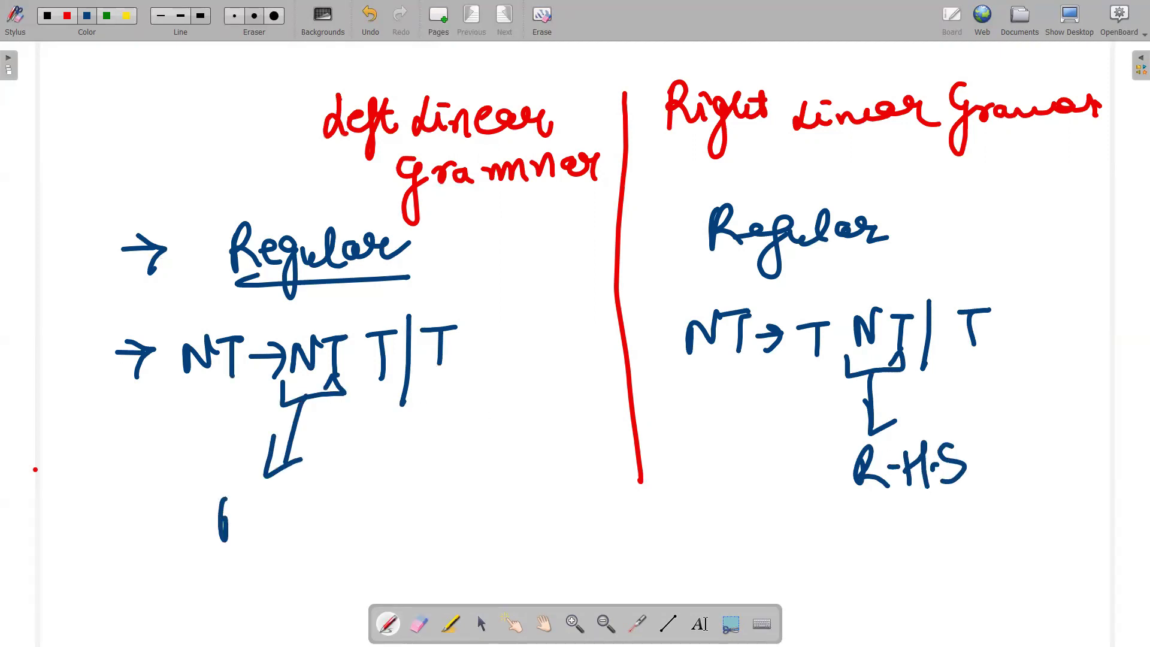
left_click_drag(221, 493, 214, 549)
left_click_drag(262, 485, 275, 517)
left_click_drag(278, 496, 278, 518)
left_click_drag(209, 494, 204, 544)
left_click_drag(241, 527, 261, 520)
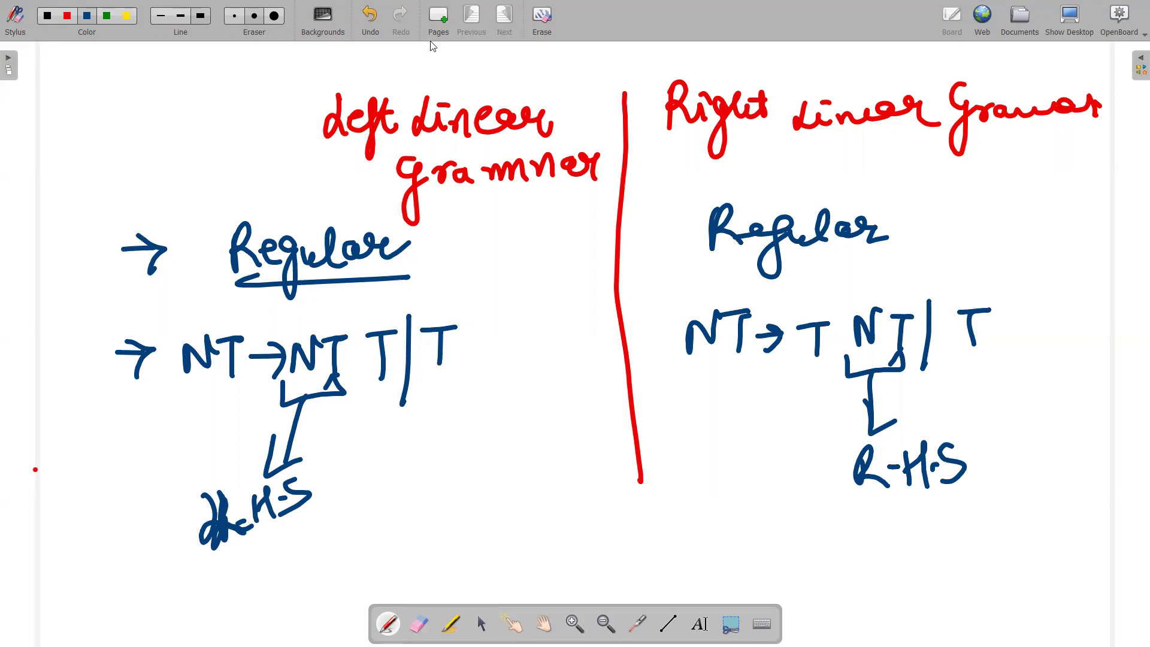
Step: On a new page, write S→aS|a, then circle the S and arrow it downward
left_click(438, 18)
mouse_move(287, 134)
left_mouse_down()
mouse_move(270, 176)
mouse_move(343, 145)
mouse_move(333, 173)
left_mouse_up()
left_click_drag(389, 144, 400, 169)
left_click_drag(431, 133, 414, 170)
left_click_drag(463, 116, 462, 206)
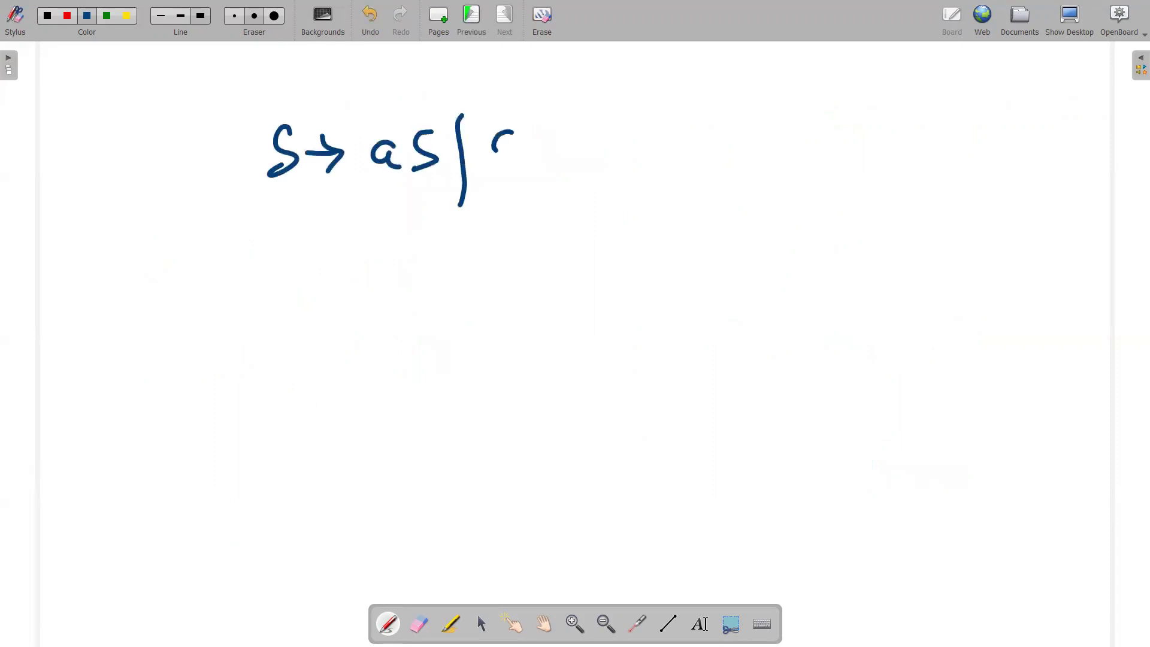
left_click_drag(513, 135, 531, 151)
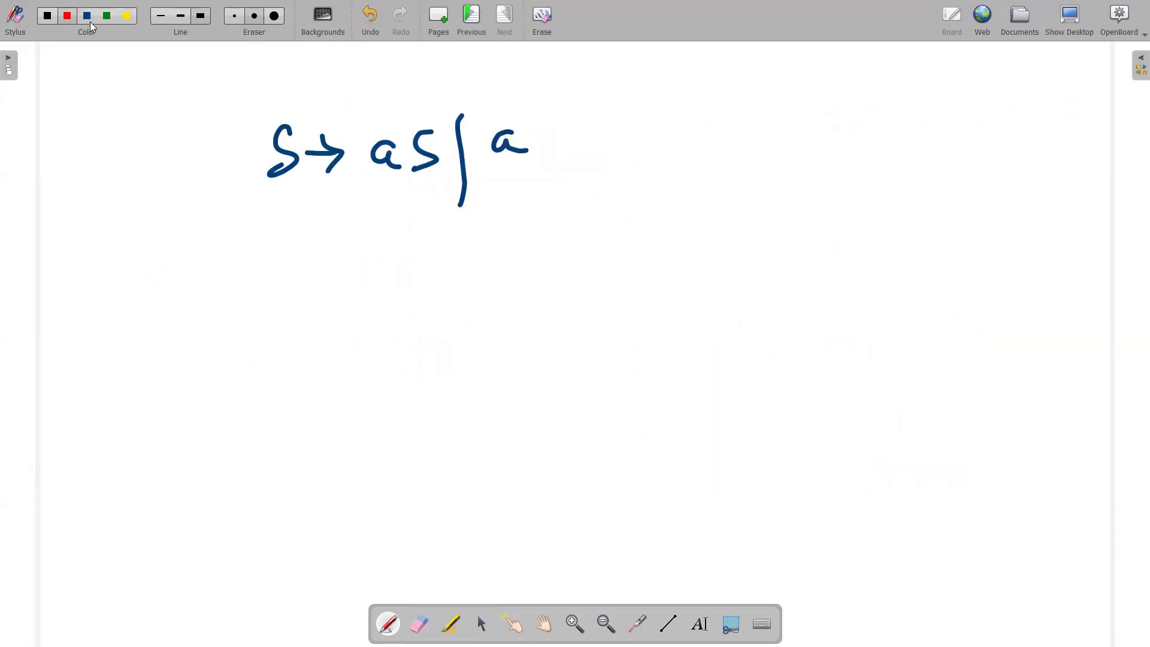
left_click_drag(431, 115, 429, 117)
mouse_move(427, 178)
left_mouse_down()
mouse_move(437, 257)
mouse_move(455, 245)
mouse_move(448, 311)
mouse_move(505, 270)
mouse_move(543, 292)
mouse_move(644, 257)
left_mouse_up()
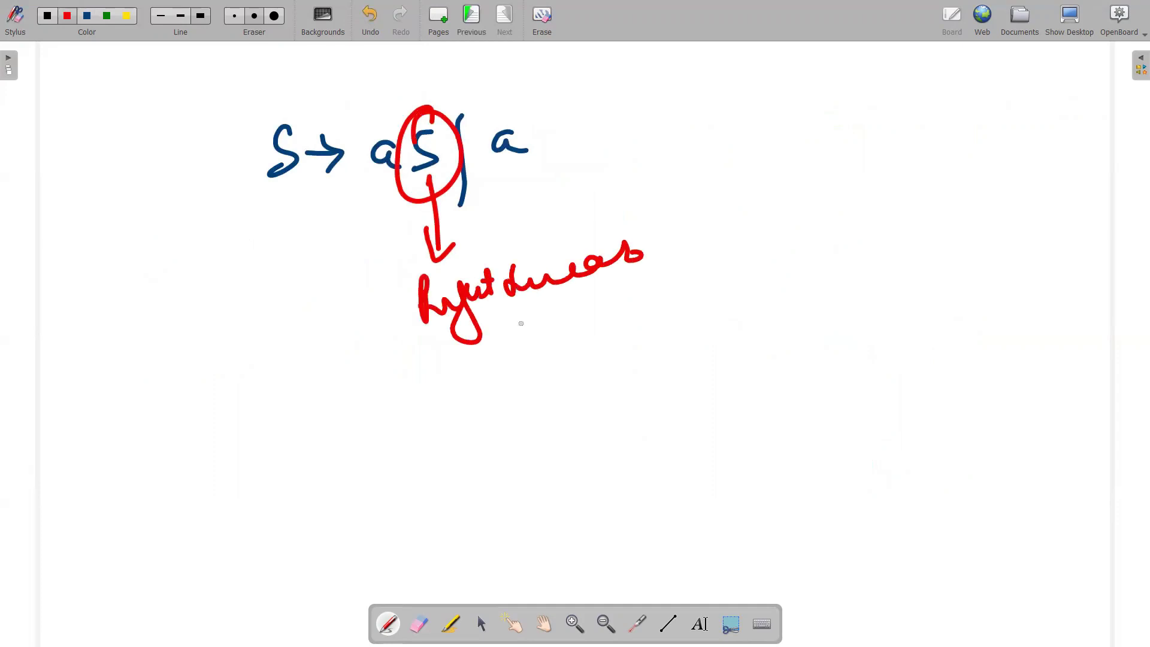
Step: Finish the 'Right linear' label and write S→Sa|a at top right
mouse_move(504, 328)
left_mouse_down()
mouse_move(523, 386)
mouse_move(564, 327)
mouse_move(661, 296)
left_mouse_up()
mouse_move(744, 106)
left_mouse_down()
mouse_move(710, 158)
mouse_move(747, 149)
left_mouse_up()
left_click_drag(775, 131, 804, 130)
left_click_drag(784, 116, 788, 157)
mouse_move(876, 126)
left_mouse_down()
mouse_move(881, 141)
mouse_move(841, 164)
mouse_move(885, 154)
left_mouse_up()
left_click_drag(948, 121, 966, 142)
left_click_drag(990, 86, 987, 198)
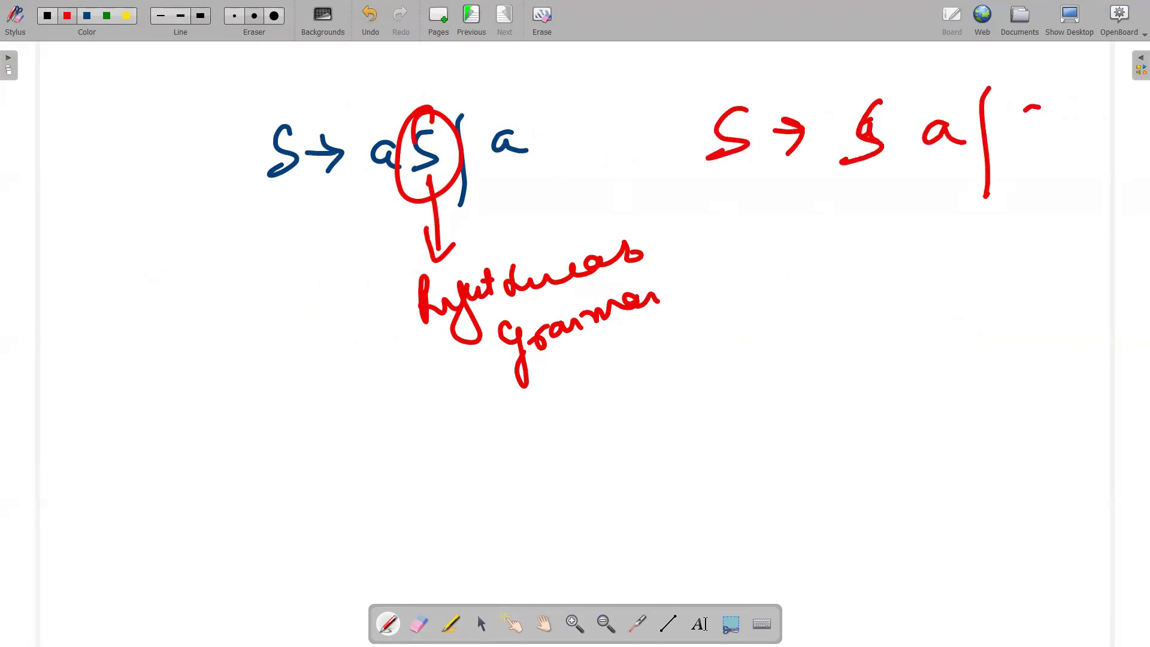
left_click_drag(1041, 106, 1057, 139)
Step: Box the leading S and arrow it to a 'Left linear grammar' label
mouse_move(838, 108)
left_mouse_down()
mouse_move(839, 201)
mouse_move(889, 185)
left_mouse_up()
mouse_move(891, 184)
left_mouse_down()
mouse_move(841, 188)
mouse_move(823, 251)
left_mouse_up()
mouse_move(822, 252)
left_mouse_down()
mouse_move(845, 252)
mouse_move(828, 311)
mouse_move(854, 337)
left_mouse_up()
left_click_drag(843, 269, 864, 268)
mouse_move(787, 359)
left_mouse_down()
mouse_move(832, 373)
mouse_move(900, 334)
left_mouse_up()
mouse_move(807, 418)
left_mouse_down()
mouse_move(813, 472)
mouse_move(865, 395)
mouse_move(936, 359)
left_mouse_up()
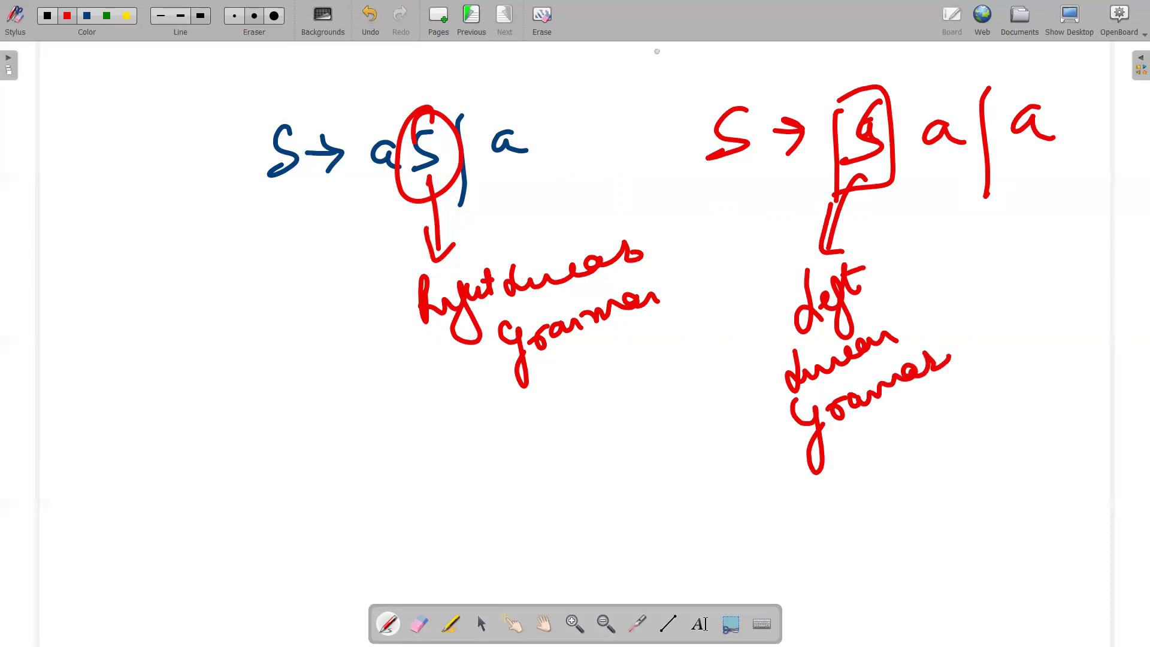